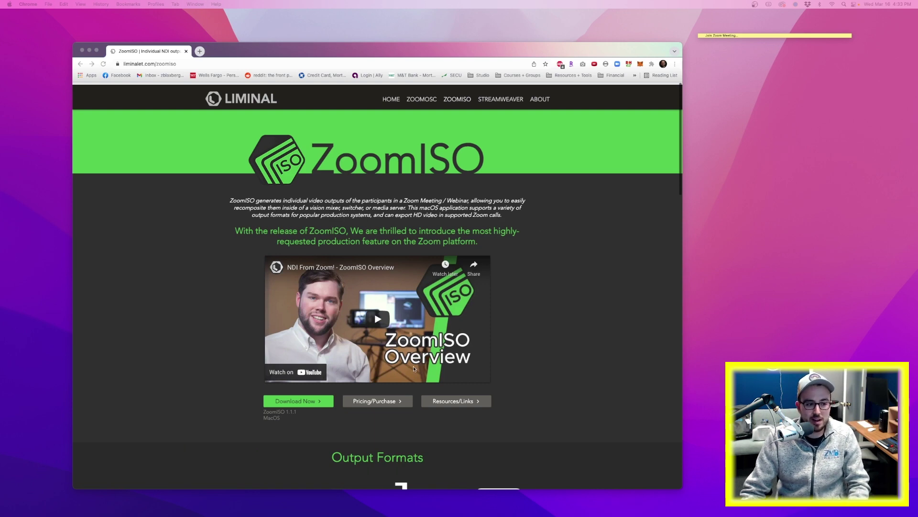
Glance at the ZoomISO pricing page, then minimize Chrome and bring ZoomISO's Settings window forward
left_click(378, 400)
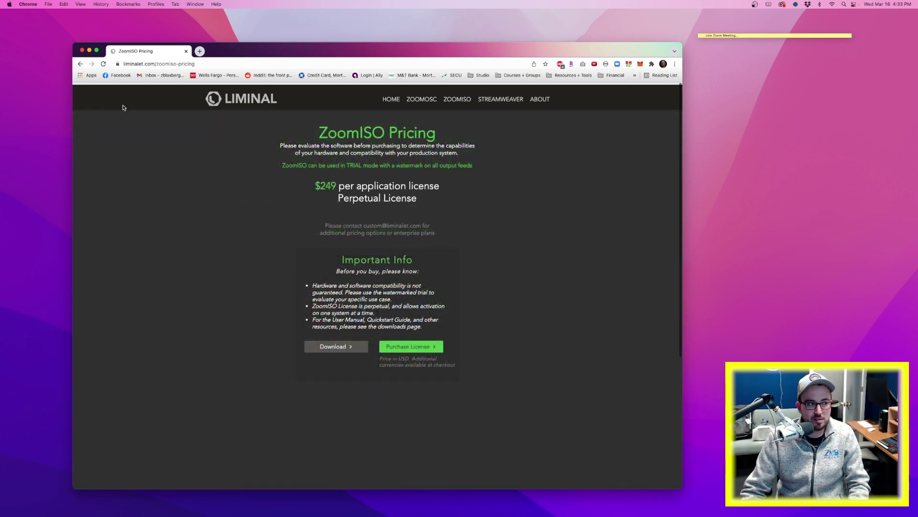
left_click(80, 63)
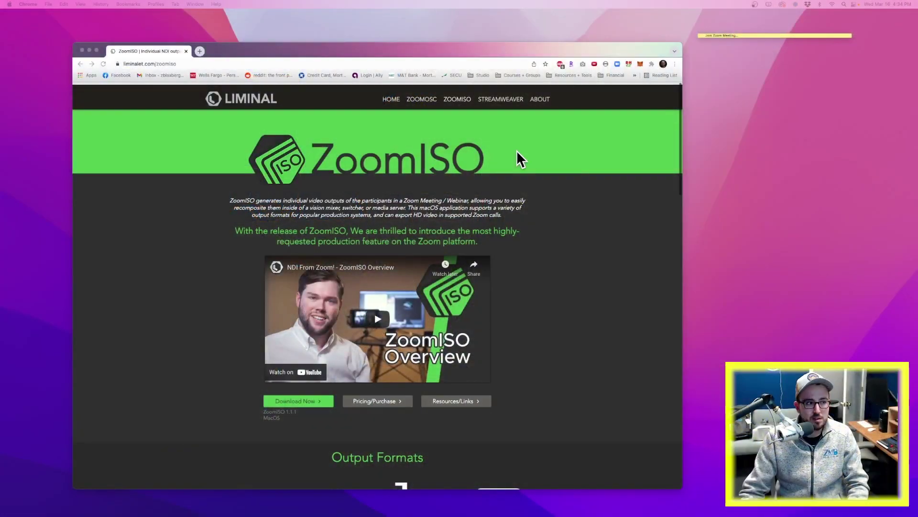
left_click(88, 50)
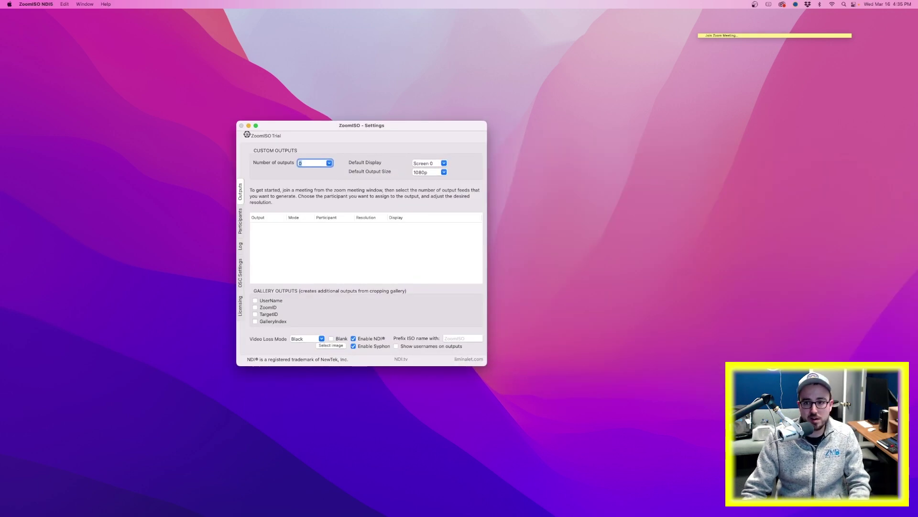
left_click(432, 125)
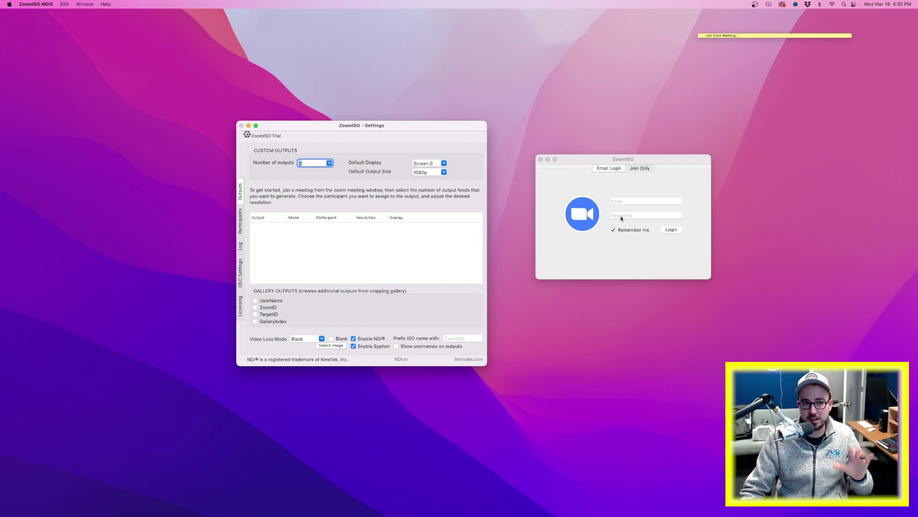
Copy the meeting ID and passcode from the sticky note and switch to the join-without-login form
double_click(761, 34)
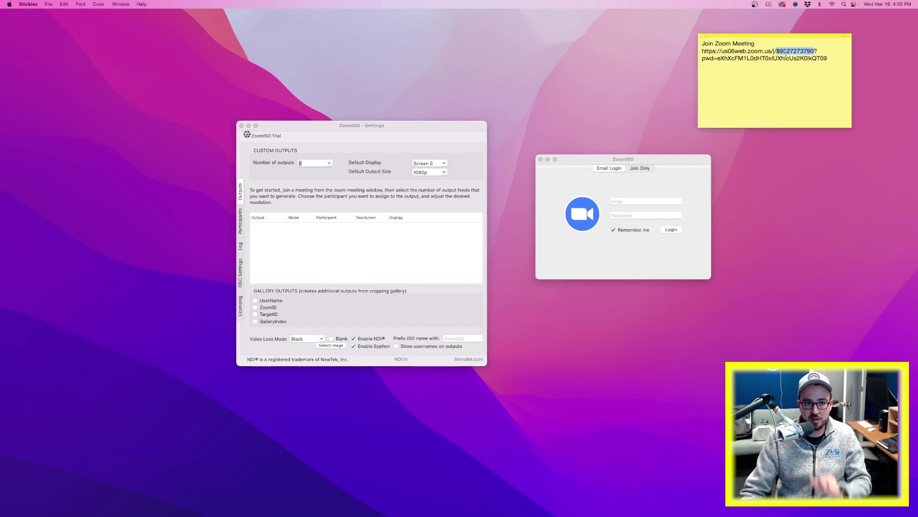
left_click_drag(776, 51, 815, 50)
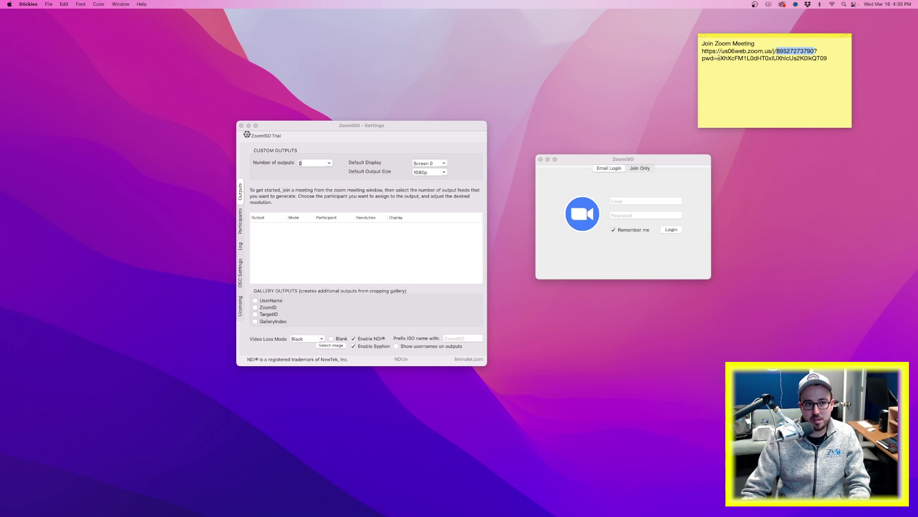
left_click_drag(716, 58, 803, 60)
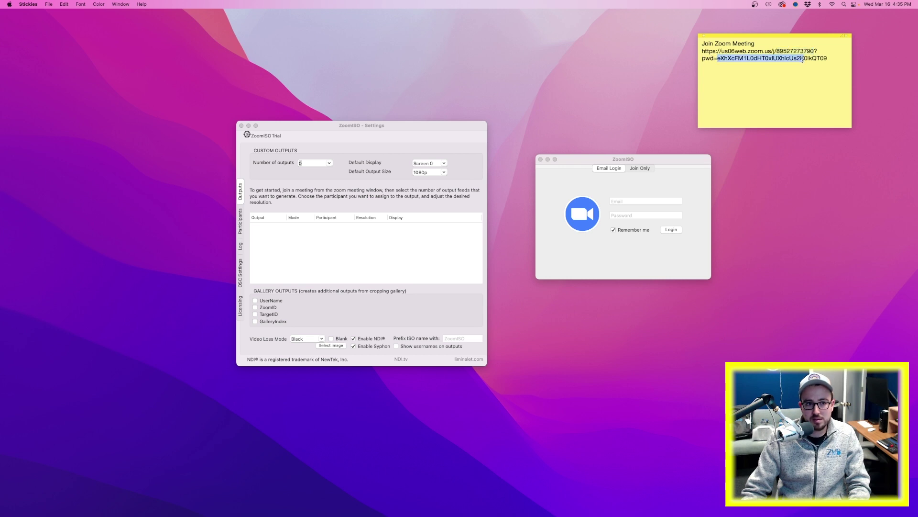
left_click(679, 188)
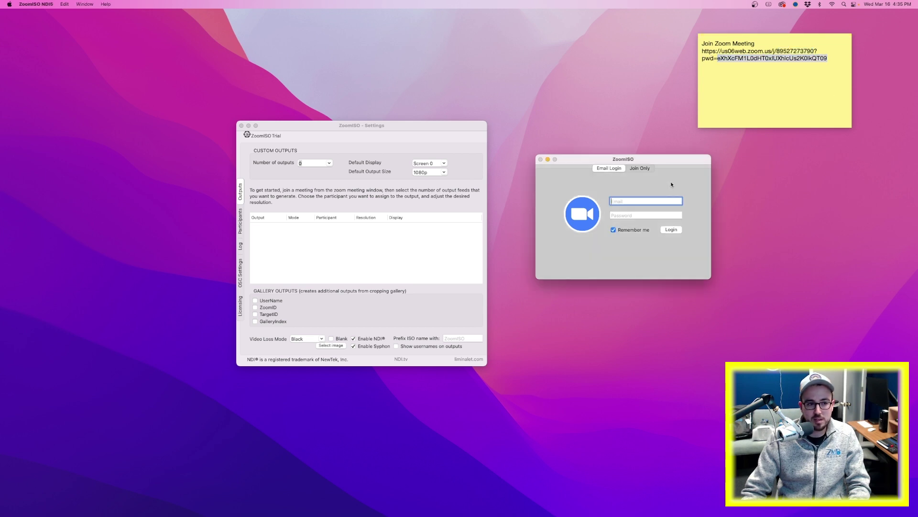
left_click(639, 169)
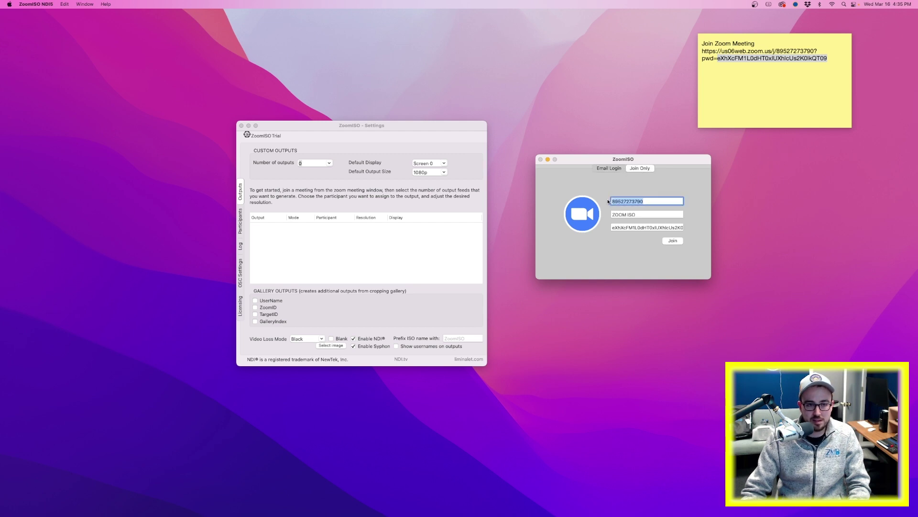
Enter the meeting ID, passcode and display name Tech Switcher, then join the meeting
left_click(790, 51)
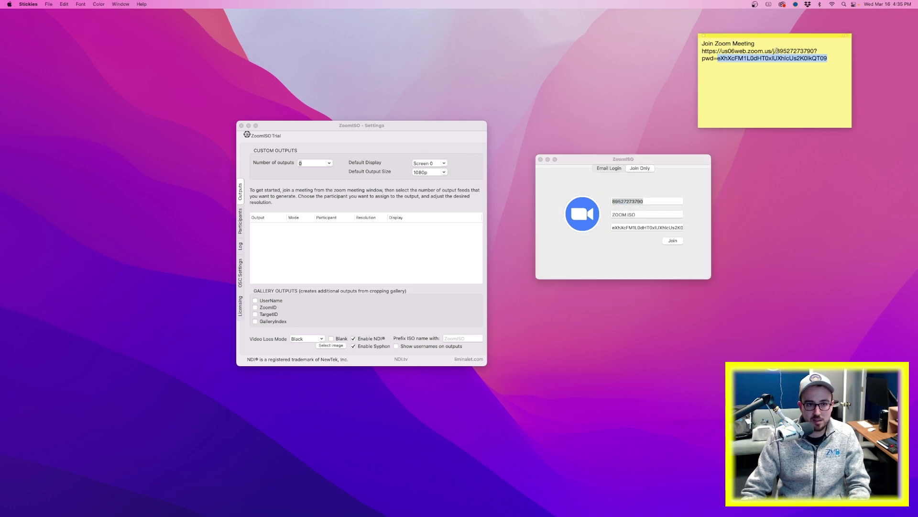
double_click(790, 51)
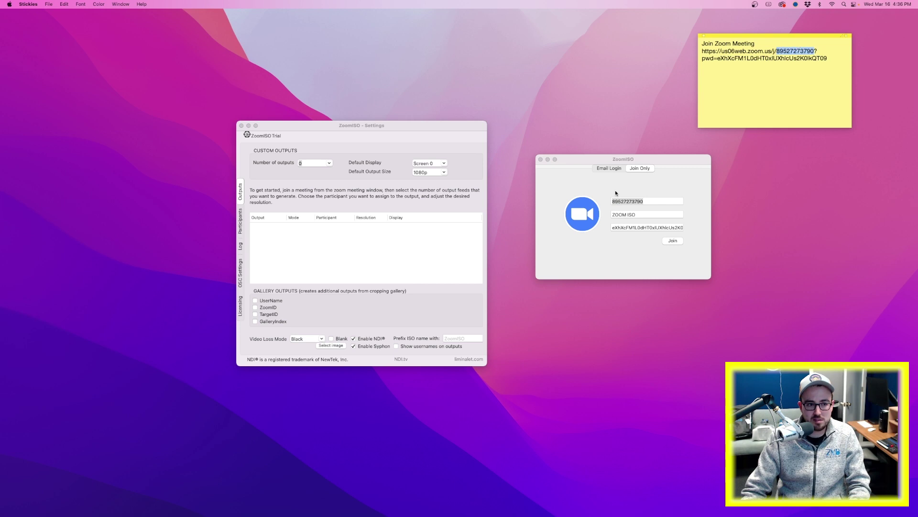
left_click(644, 201)
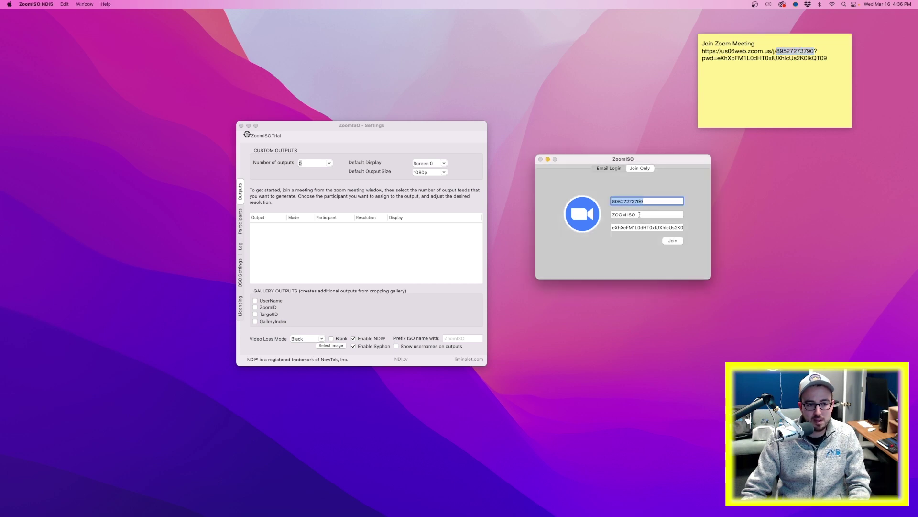
key("Tab")
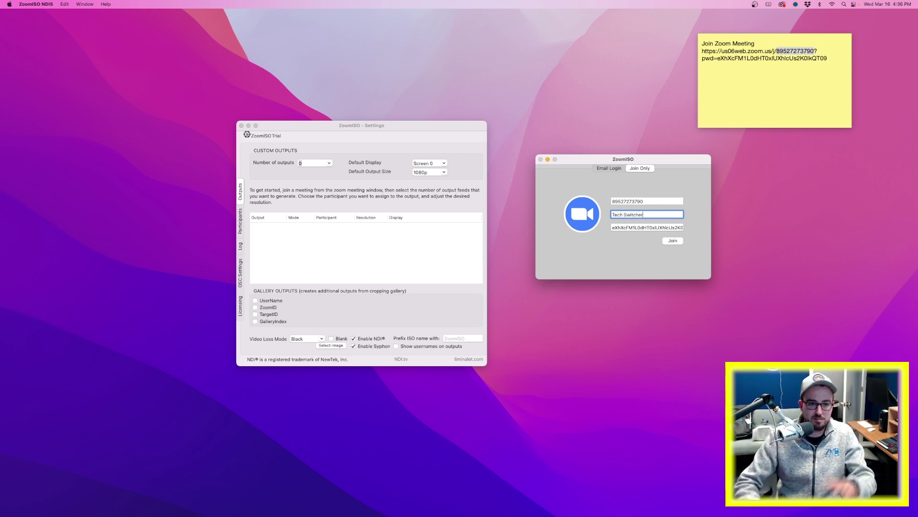
left_click(734, 59)
left_click(613, 226)
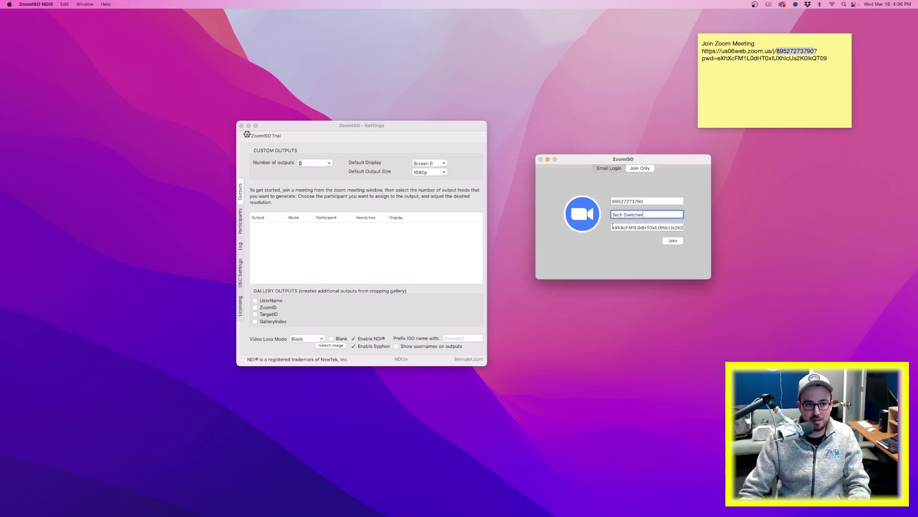
left_click(674, 241)
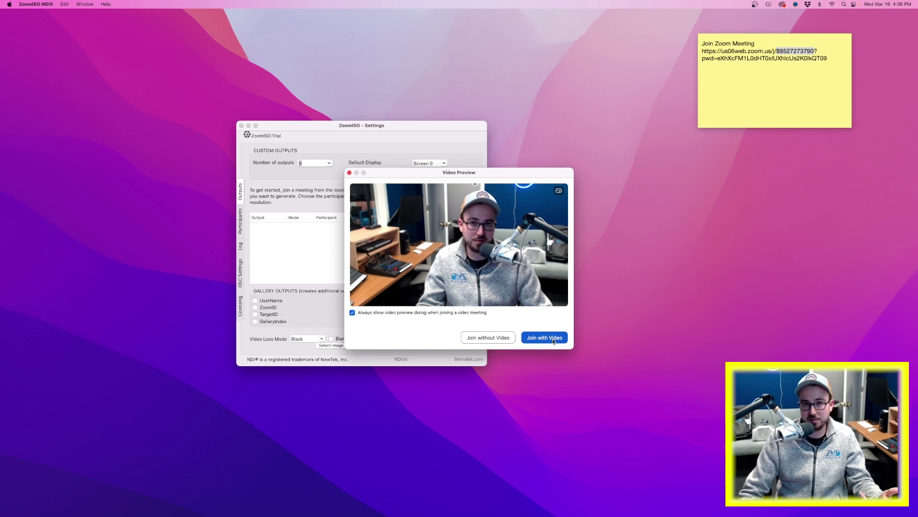
Join with video and computer audio, then enlarge the meeting window and shift it left
left_click(553, 339)
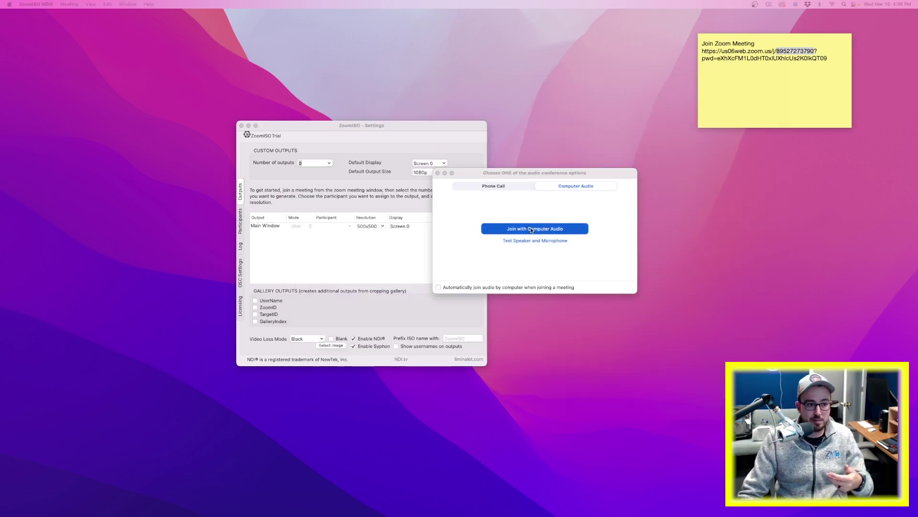
left_click(532, 229)
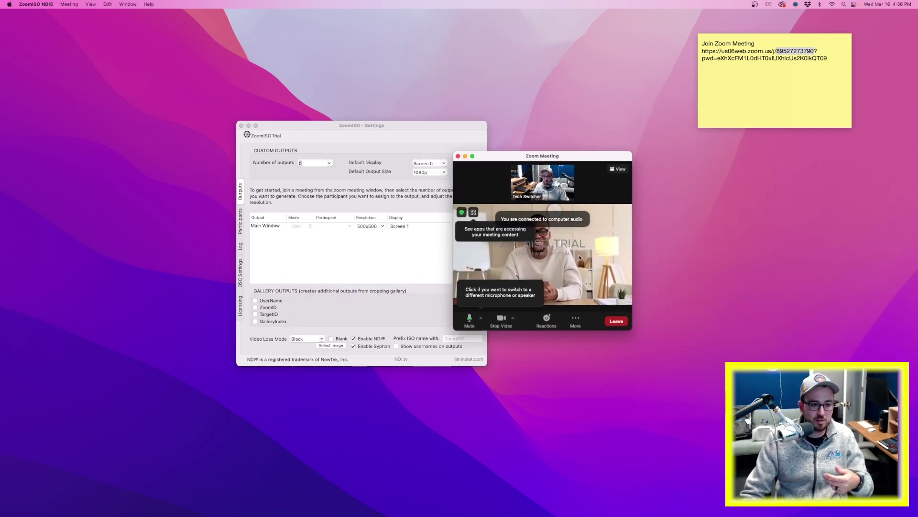
left_click_drag(632, 330, 887, 444)
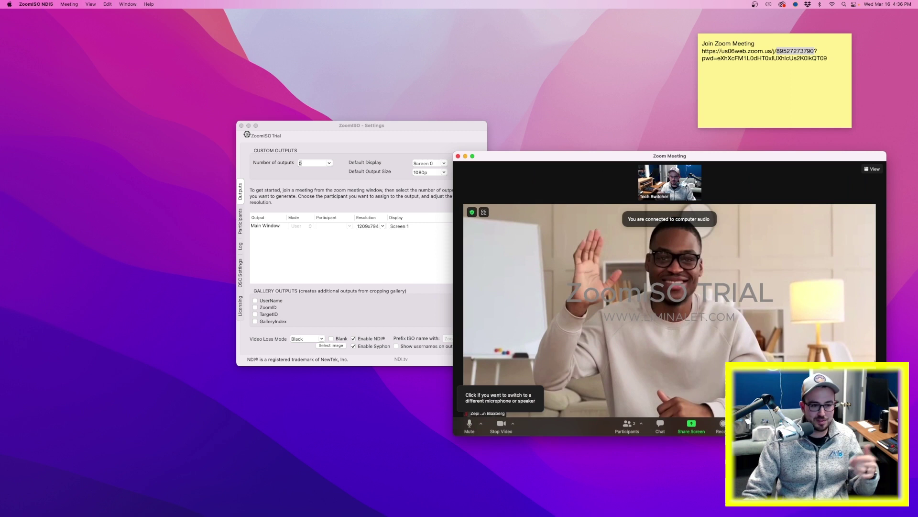
left_click_drag(633, 158, 591, 154)
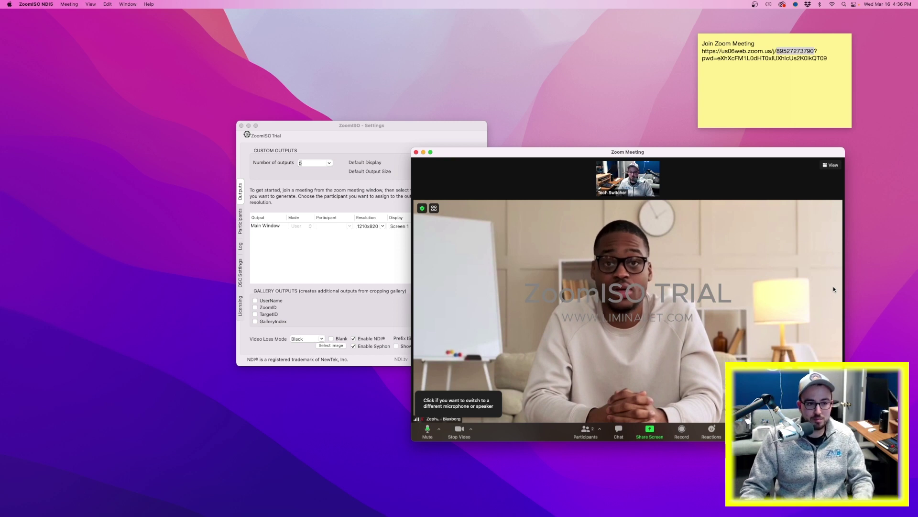
mouse_move(620, 174)
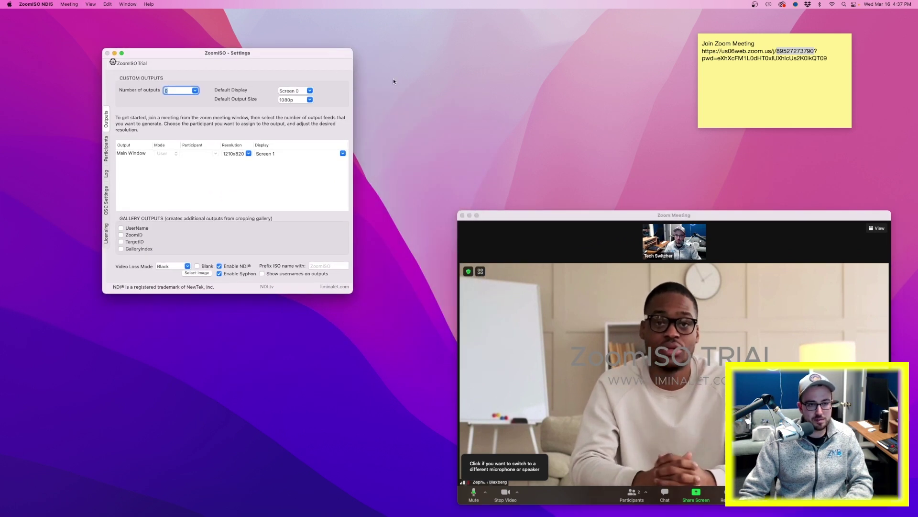
Cancel closing the meeting note, collapse it to a bar and drag it out of the way
left_click(704, 39)
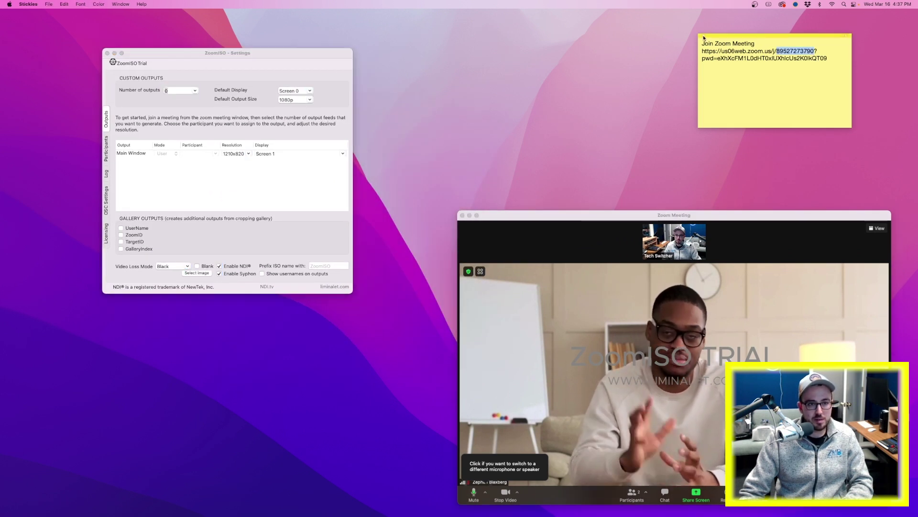
left_click(704, 38)
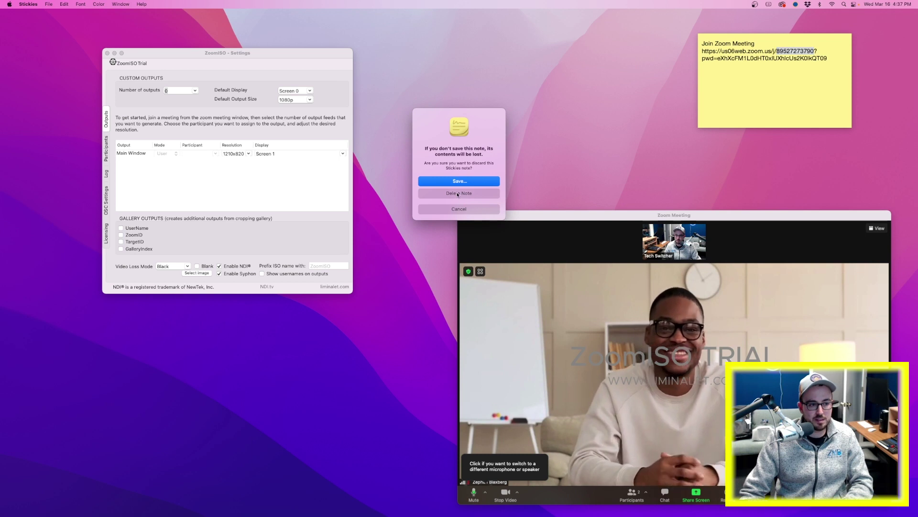
left_click(459, 209)
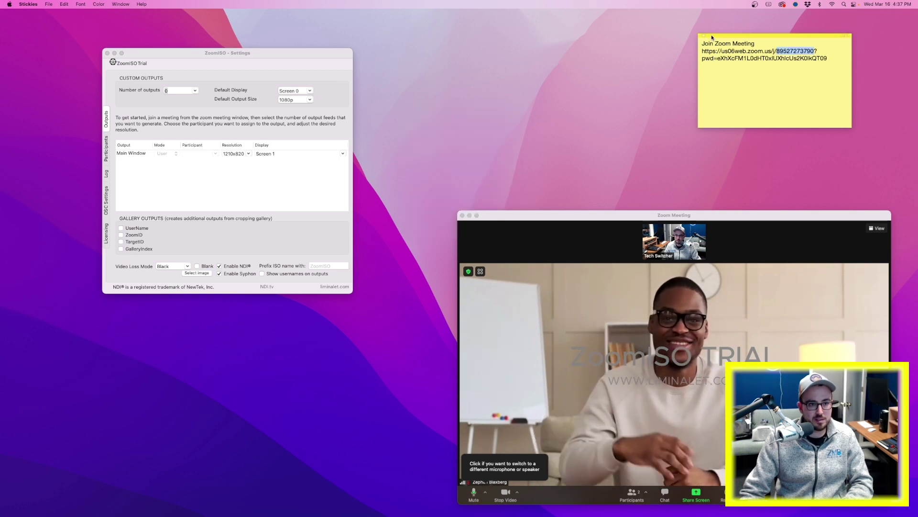
double_click(715, 35)
left_click_drag(714, 35, 714, 76)
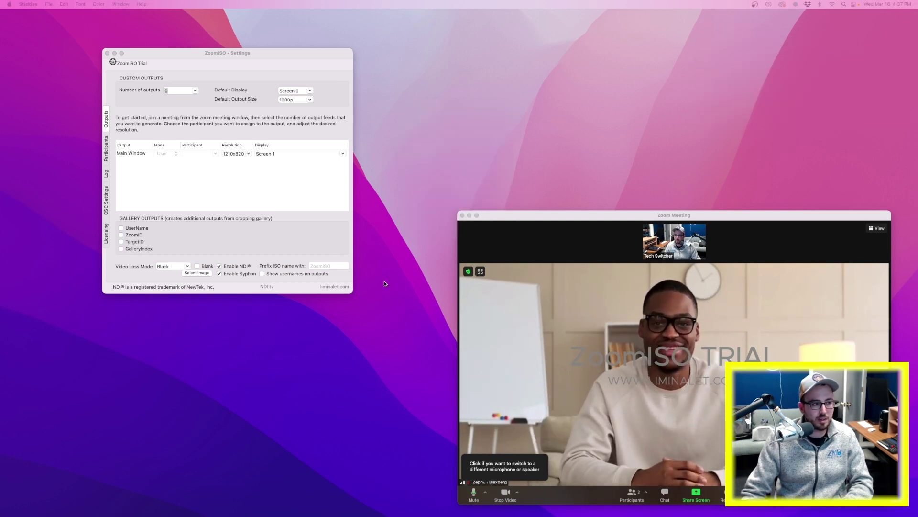
left_click(212, 177)
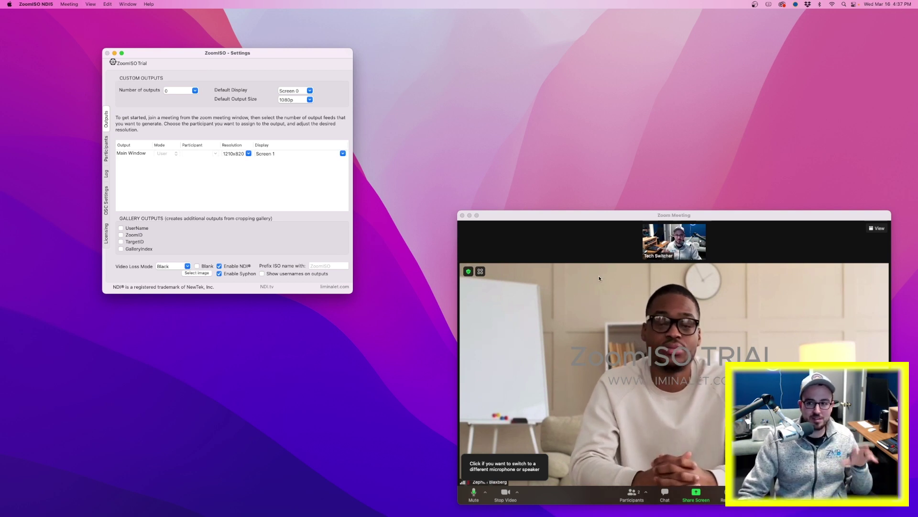
Move the Zoom meeting window to the top centre and set Number of outputs to 1
left_click_drag(635, 244, 556, 43)
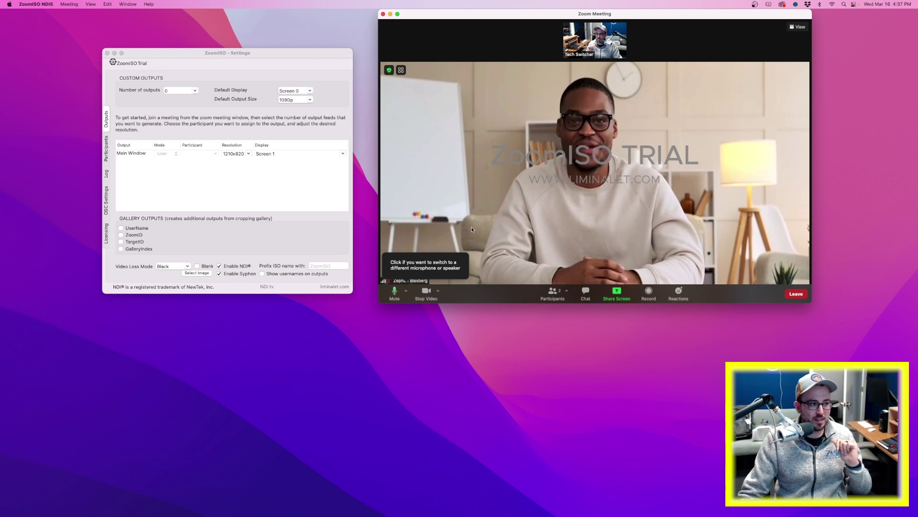
left_click(187, 91)
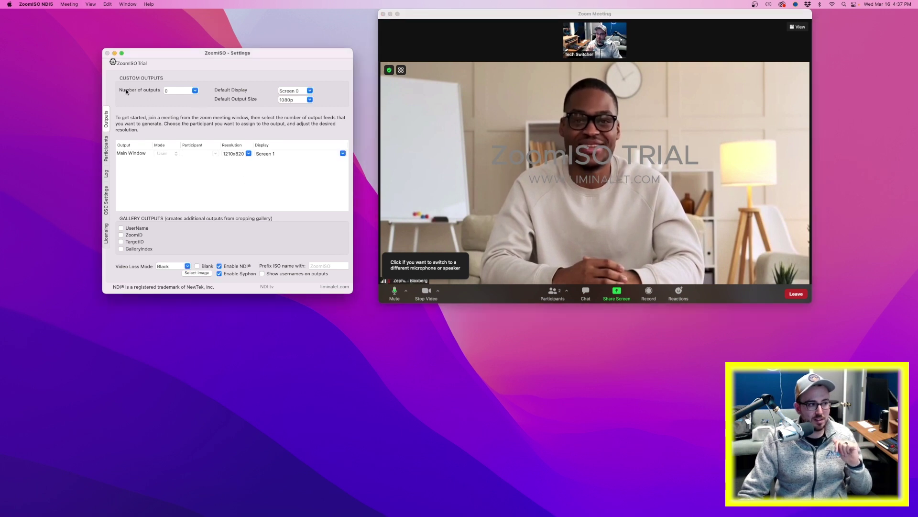
left_click(195, 91)
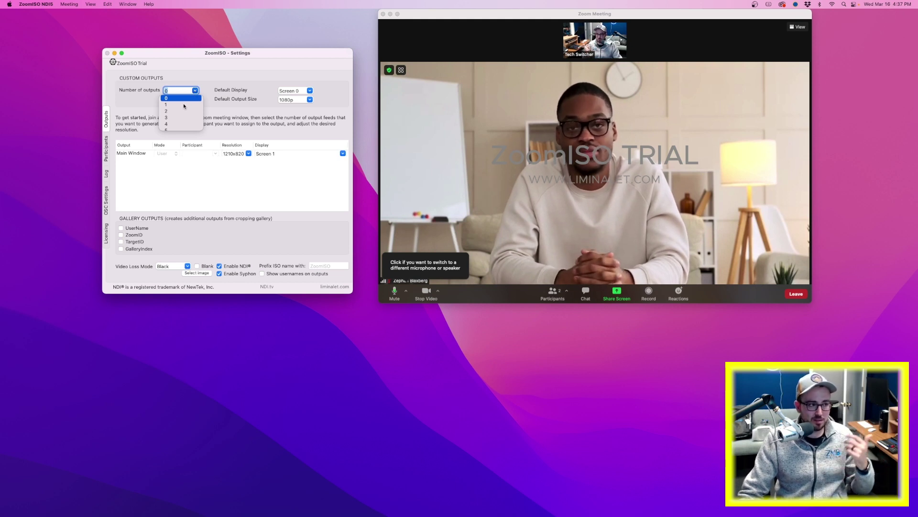
scroll(184, 106, "down", 5)
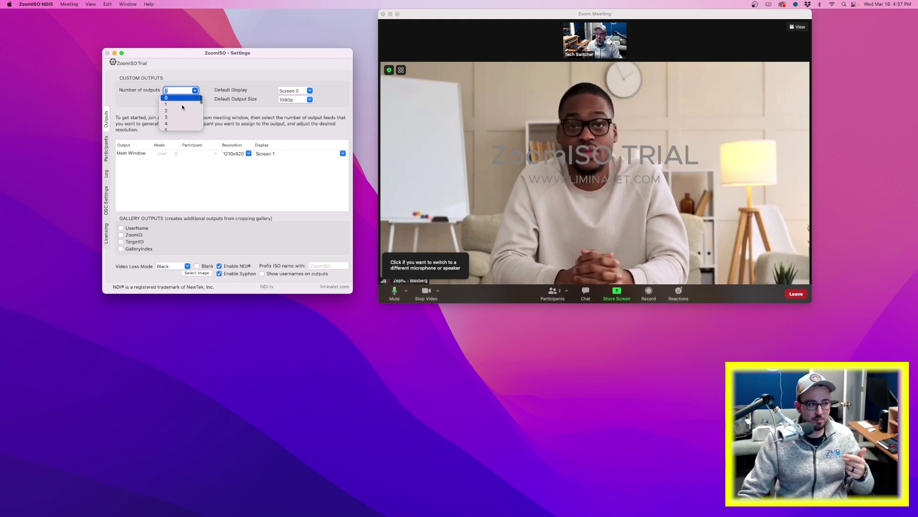
scroll(186, 107, "down", 8)
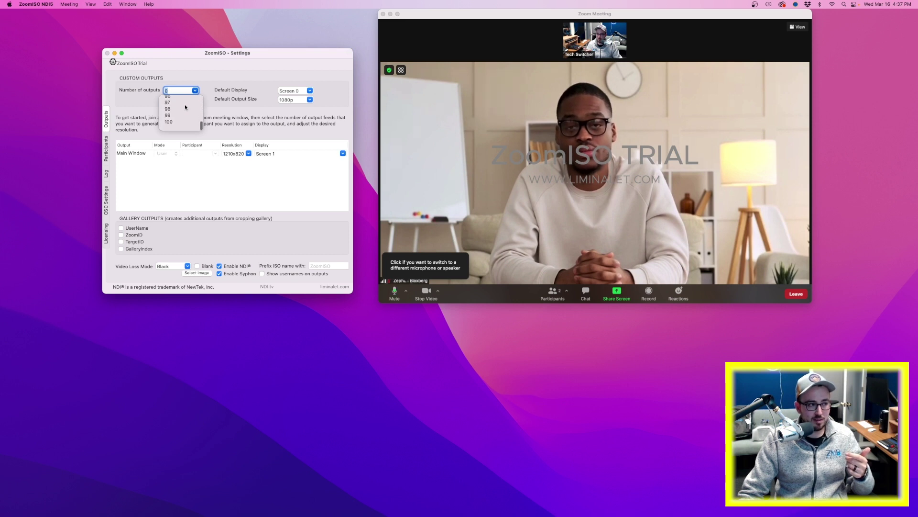
scroll(181, 120, "up", 10)
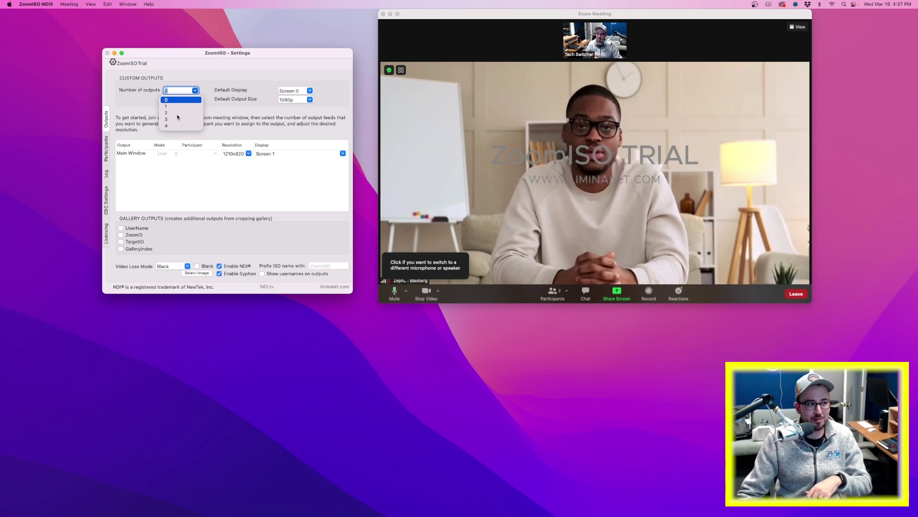
left_click(168, 108)
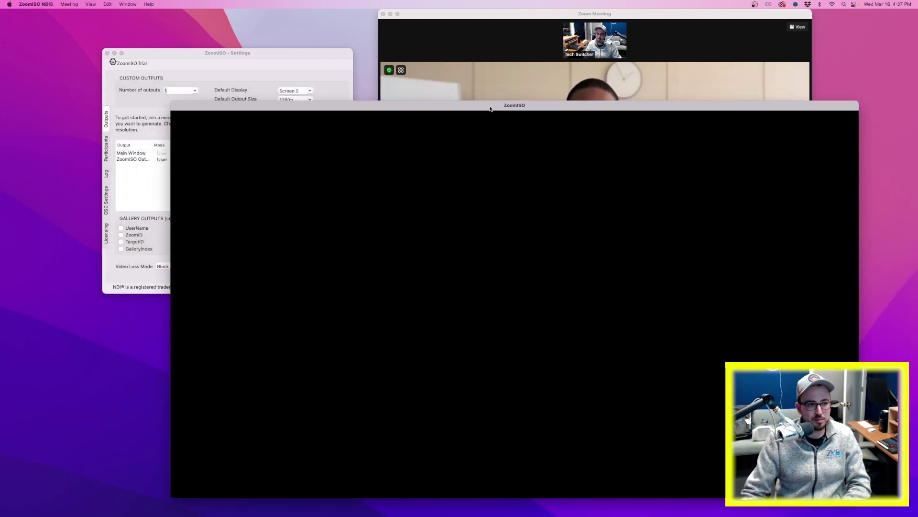
Widen the Output column and pick the virtual guest as Output 1's participant
left_click(270, 53)
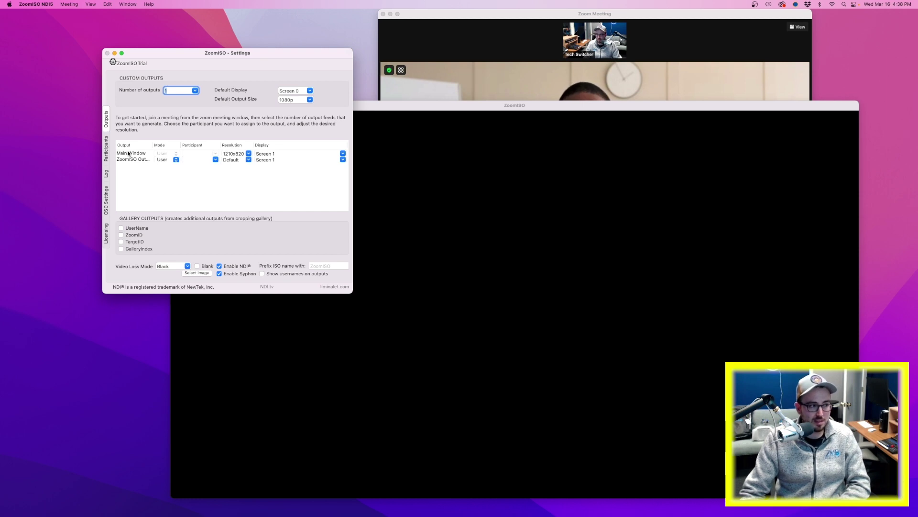
double_click(152, 145)
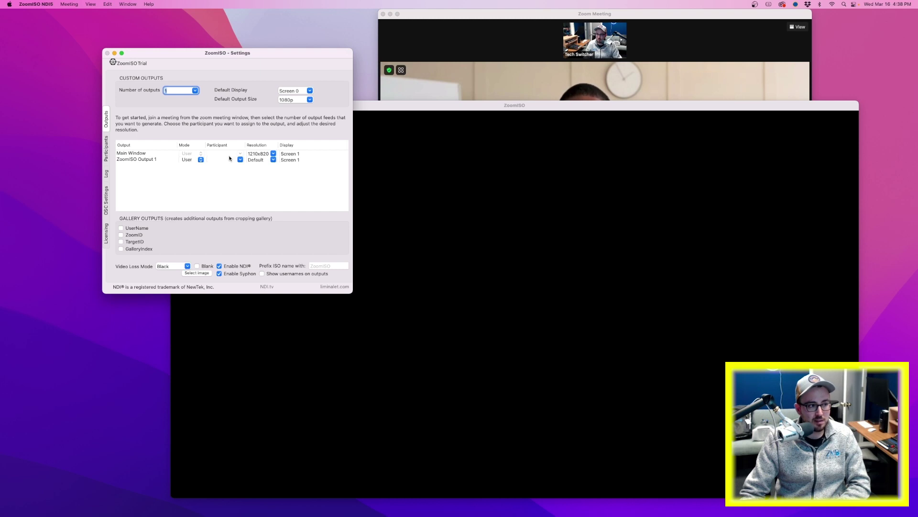
left_click(240, 160)
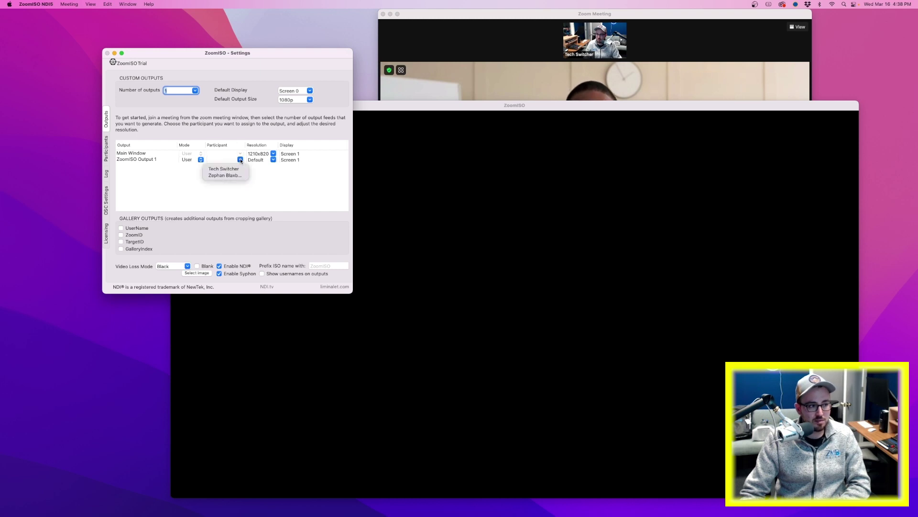
left_click(223, 176)
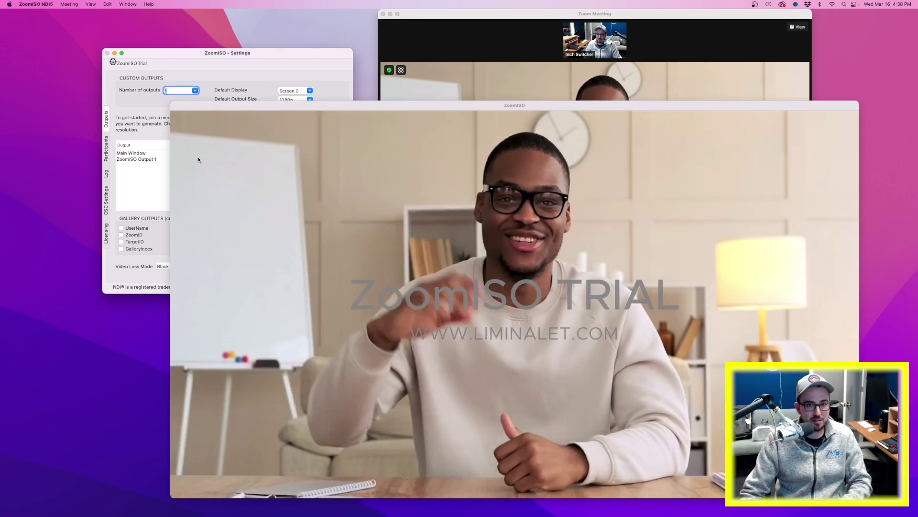
Rearrange the output and settings windows and try 720p as Output 1's resolution
mouse_move(270, 110)
left_mouse_down()
mouse_move(260, 130)
mouse_move(236, 86)
mouse_move(280, 101)
left_mouse_up()
left_click_drag(261, 52, 231, 40)
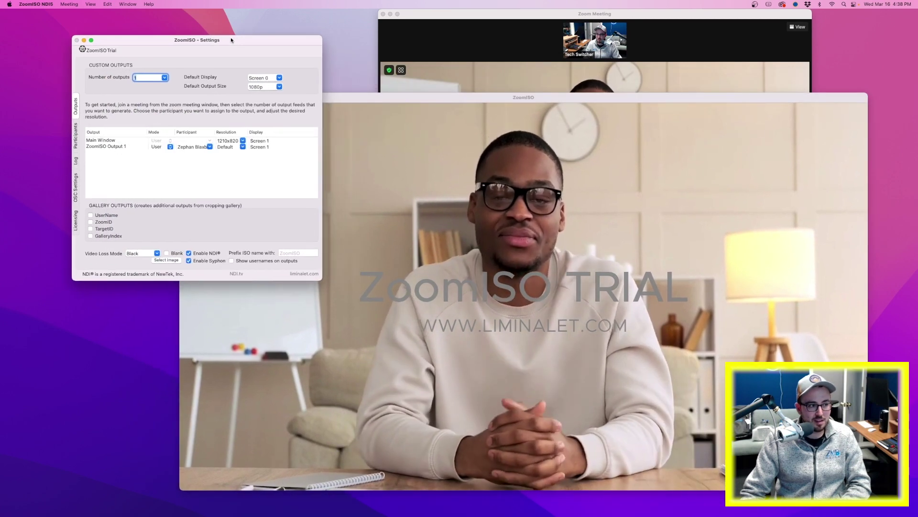
left_click(243, 146)
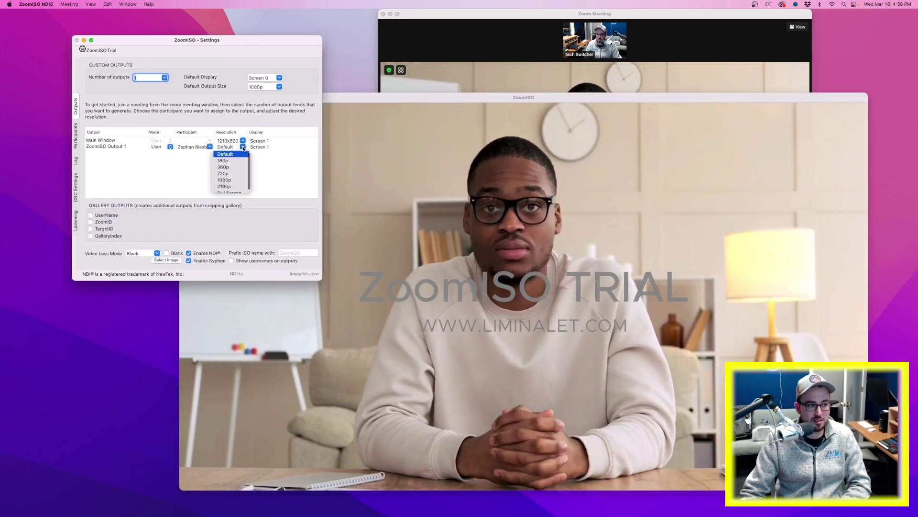
left_click(233, 173)
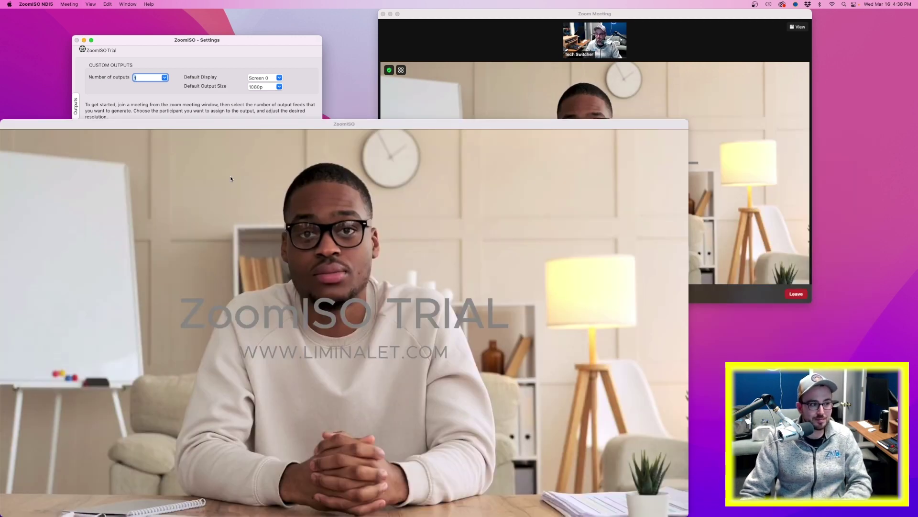
left_click_drag(225, 126, 373, 88)
left_click(287, 72)
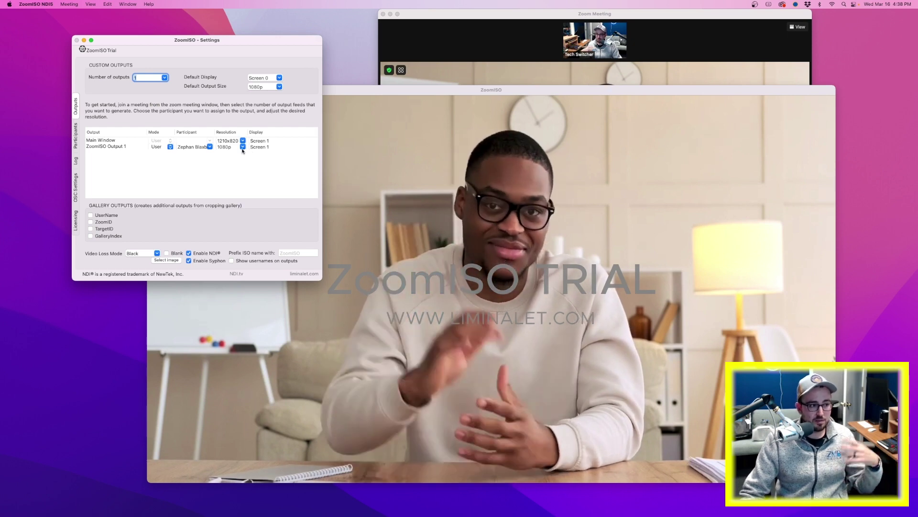
Try 180p, then settle on 1080p for Output 1 and move its window up-right
left_click(242, 147)
left_click(223, 157)
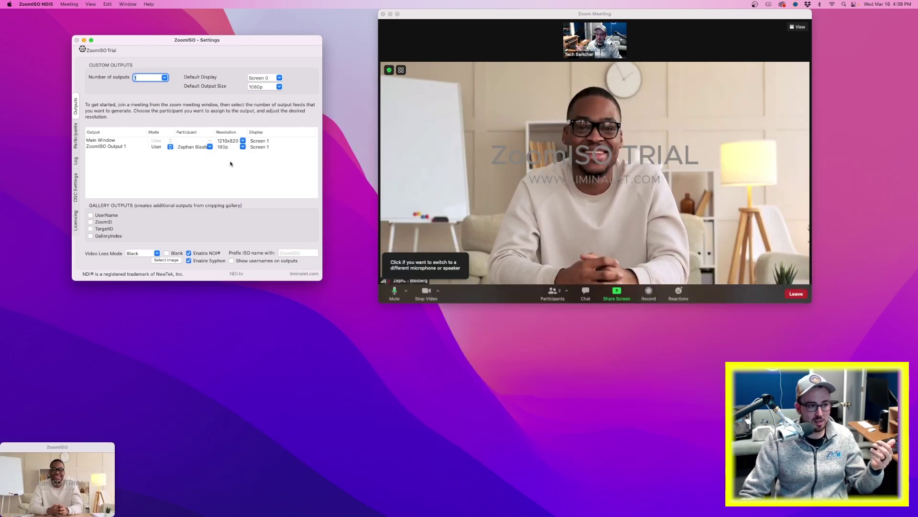
left_click_drag(71, 447, 491, 314)
left_click(242, 146)
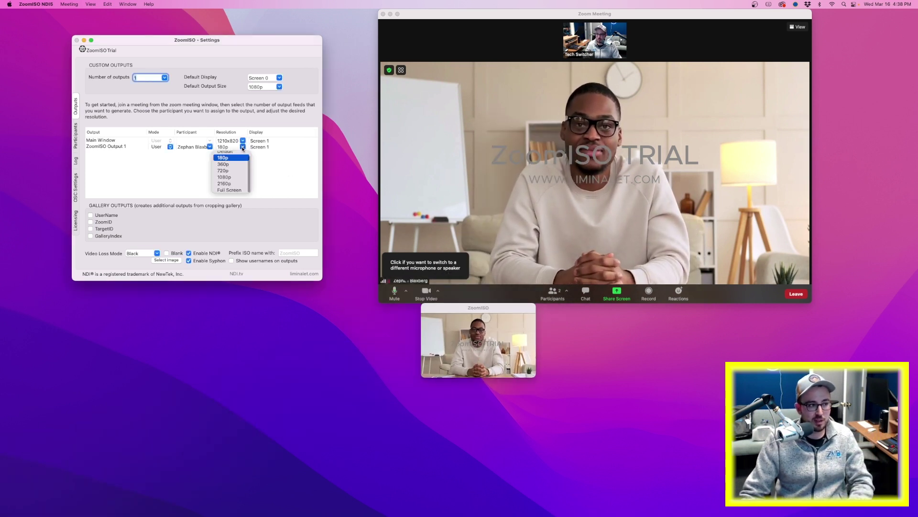
left_click(234, 177)
left_click_drag(348, 127, 452, 80)
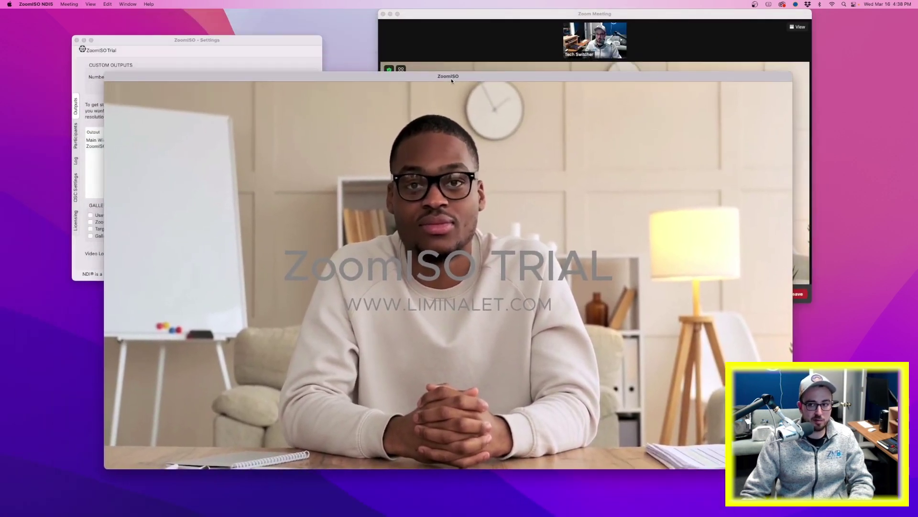
Minimize the Zoom meeting, reopen Settings with Cmd+comma, and set Output 1 to 2160p
left_click(389, 14)
left_click(76, 39)
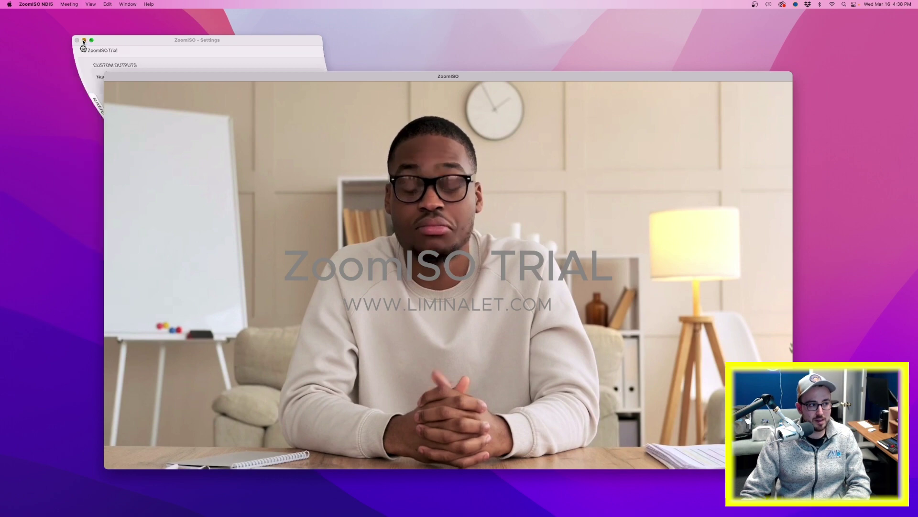
left_click_drag(423, 74, 408, 66)
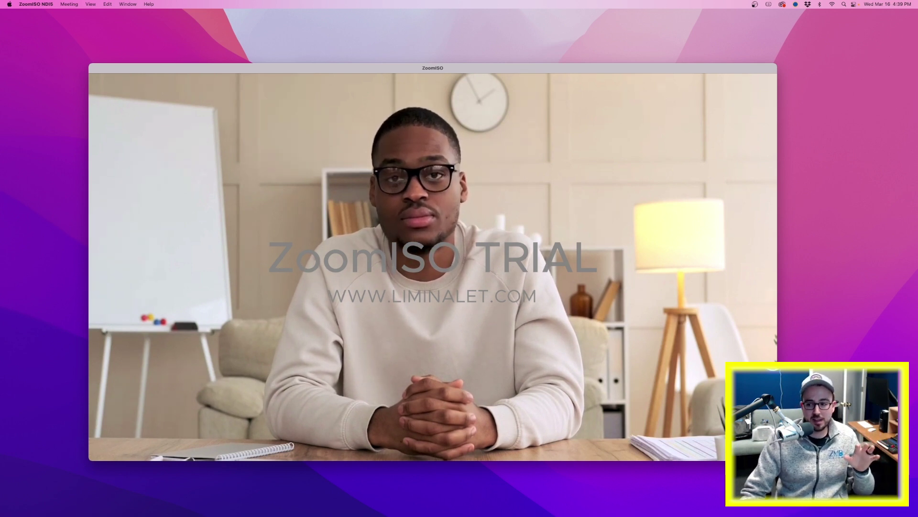
key("super+comma")
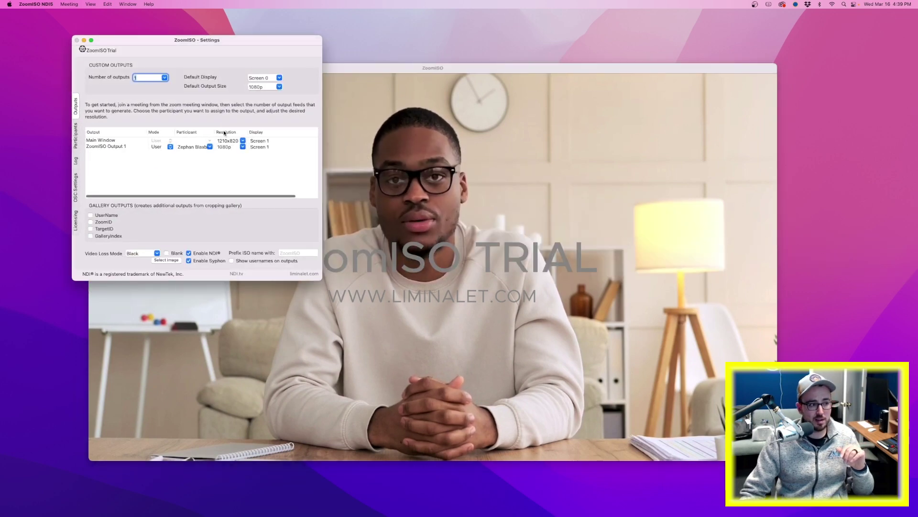
left_click(243, 147)
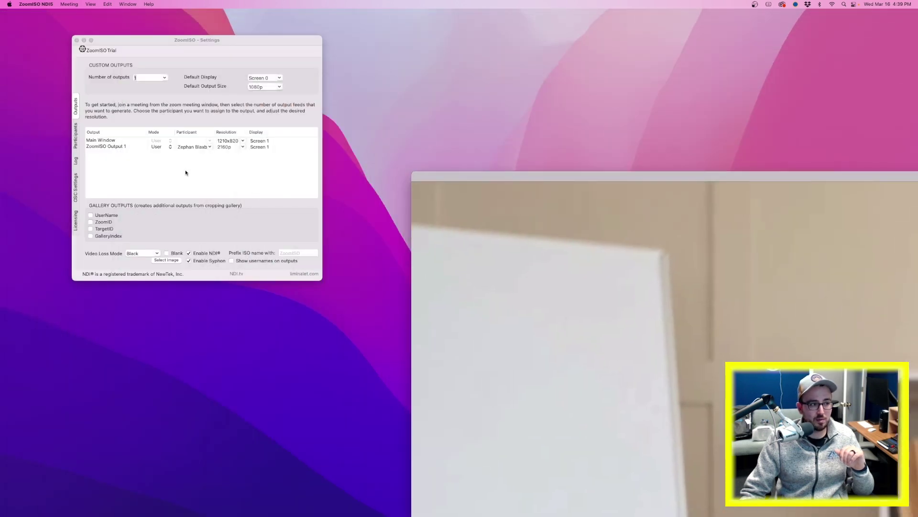
left_click(243, 150)
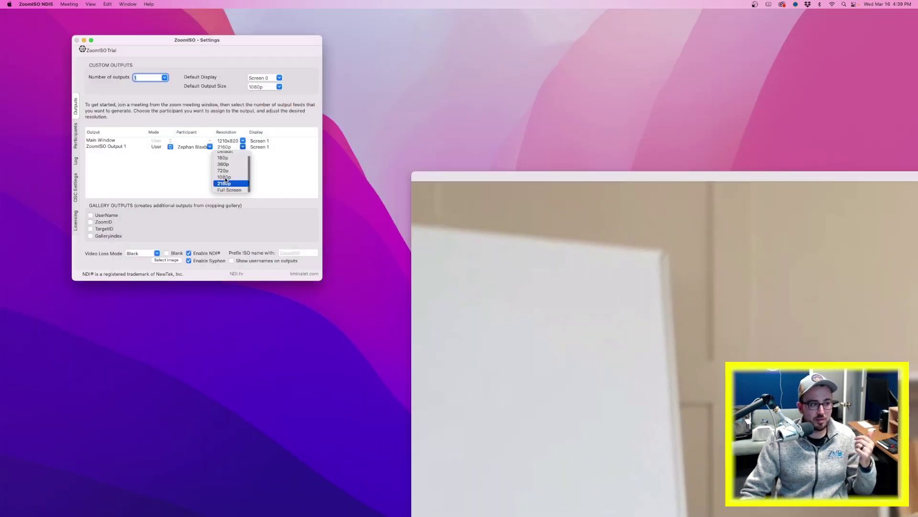
left_click(228, 190)
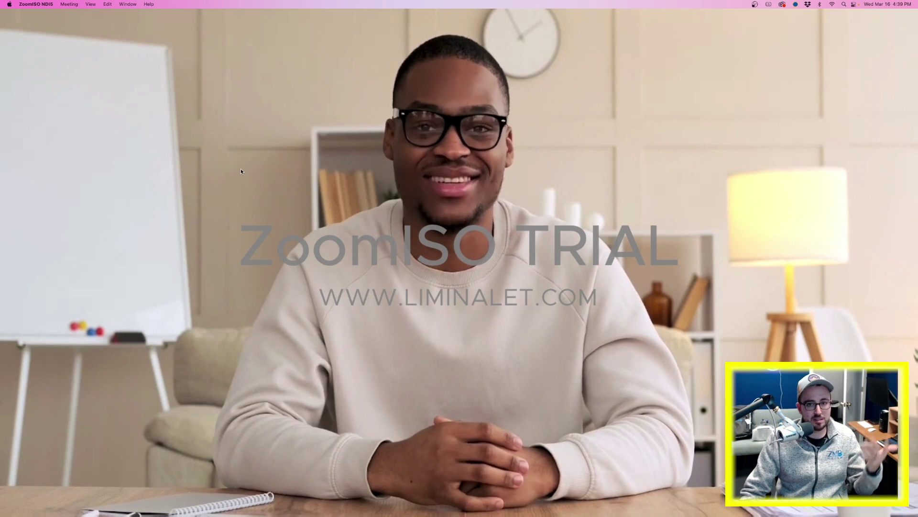